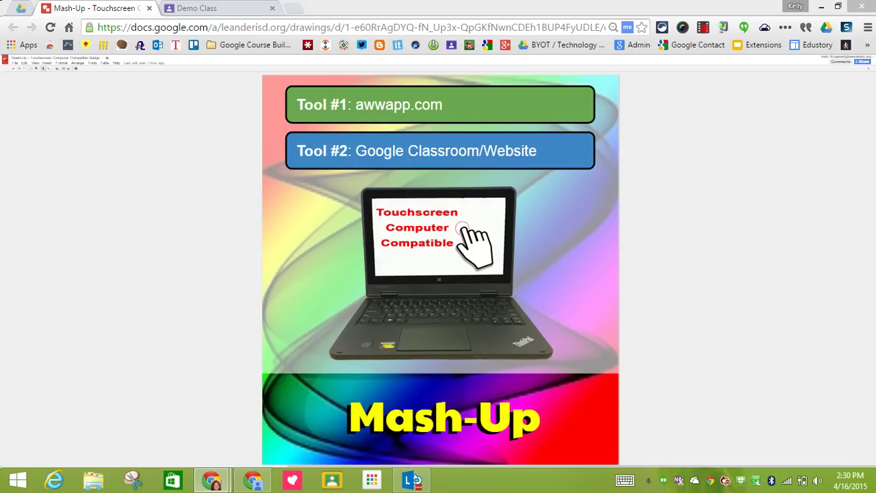
Examine assignment #011 Demonstrate Understanding - Quadrants in the Demo Class stream, in the teacher's window and in the student's window.
left_click(223, 8)
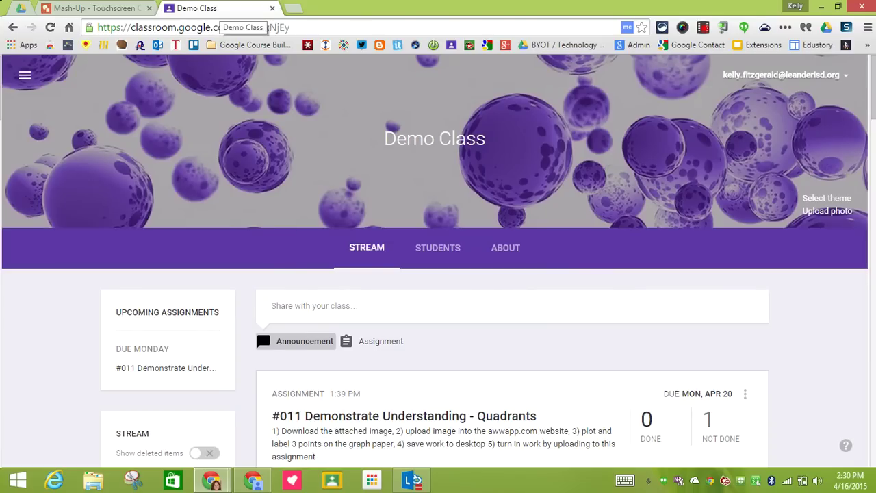
scroll(511, 308, "down", 4)
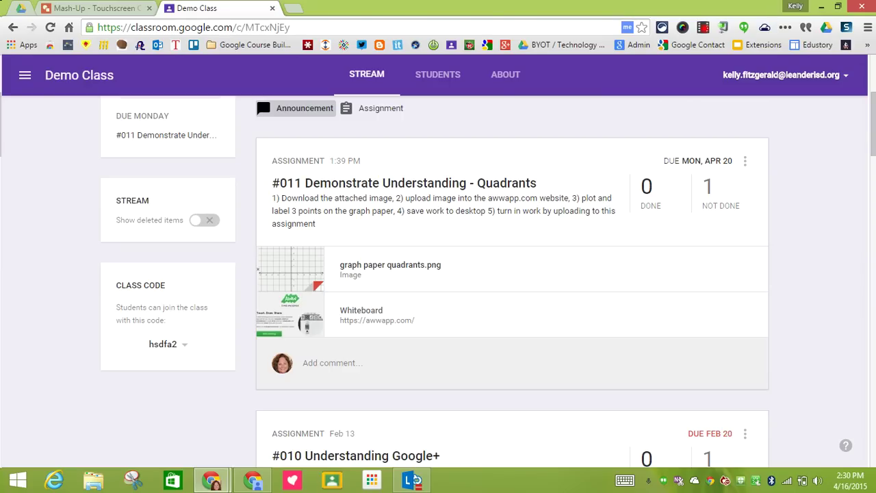
left_click(253, 479)
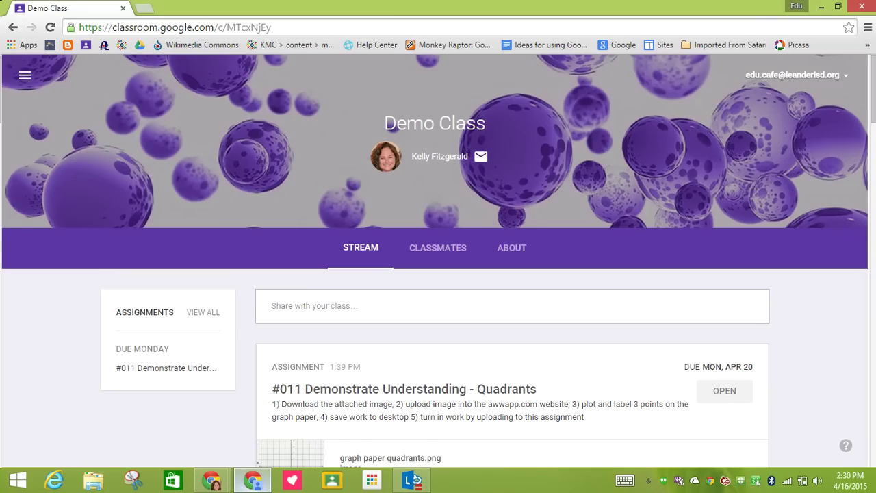
scroll(435, 274, "down", 2)
scroll(434, 273, "up", 2)
scroll(435, 274, "down", 1)
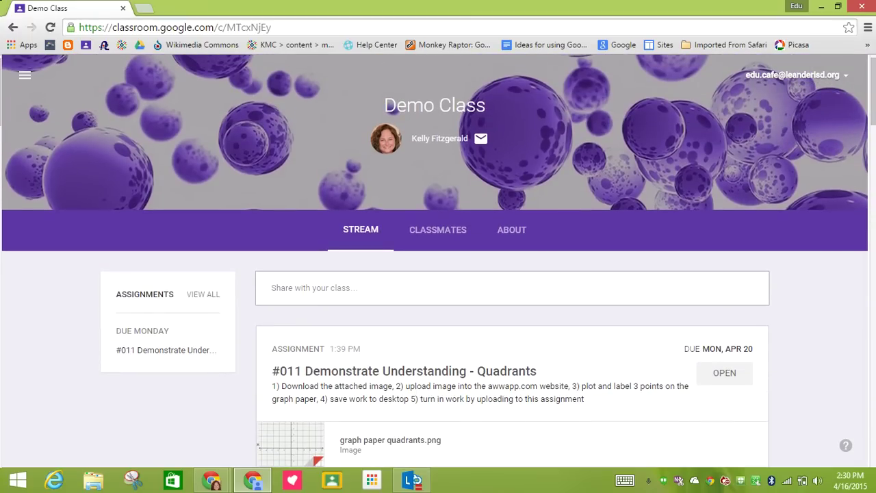
scroll(434, 274, "down", 1)
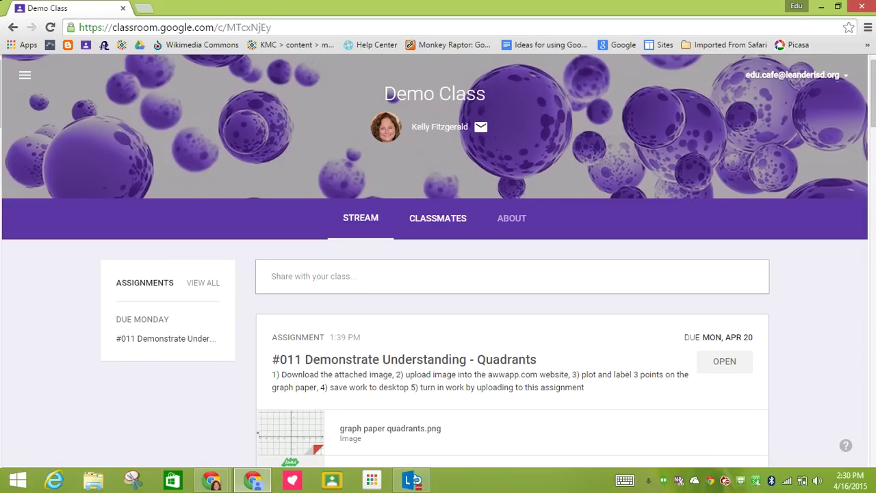
scroll(435, 274, "down", 1)
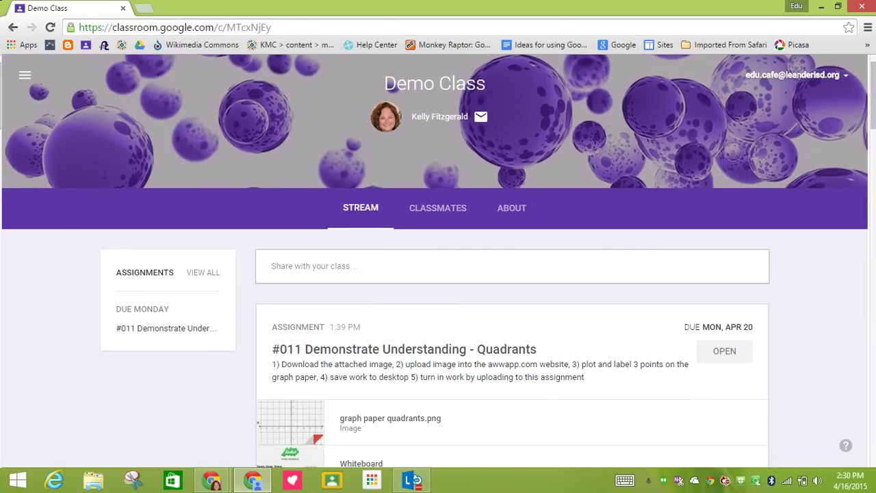
scroll(434, 274, "down", 3)
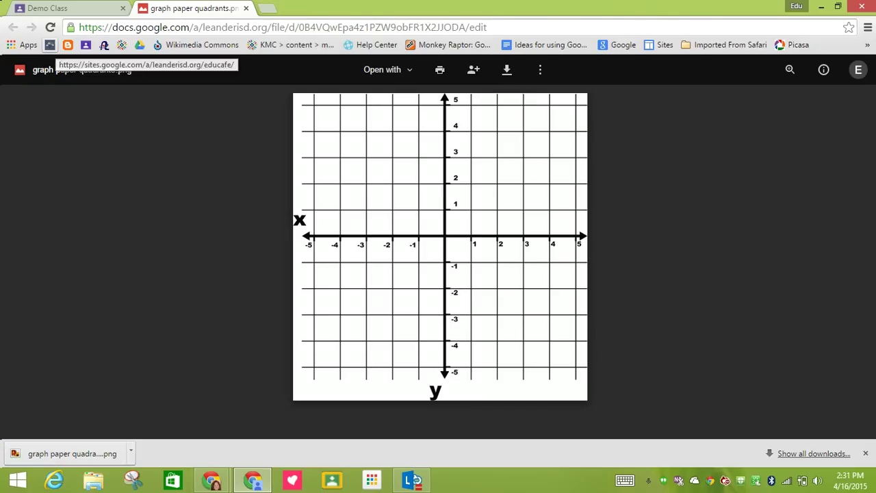
Open the assignment's linked awwapp.com whiteboard and place graph paper quadrants.png on the right half of the board.
left_click(55, 8)
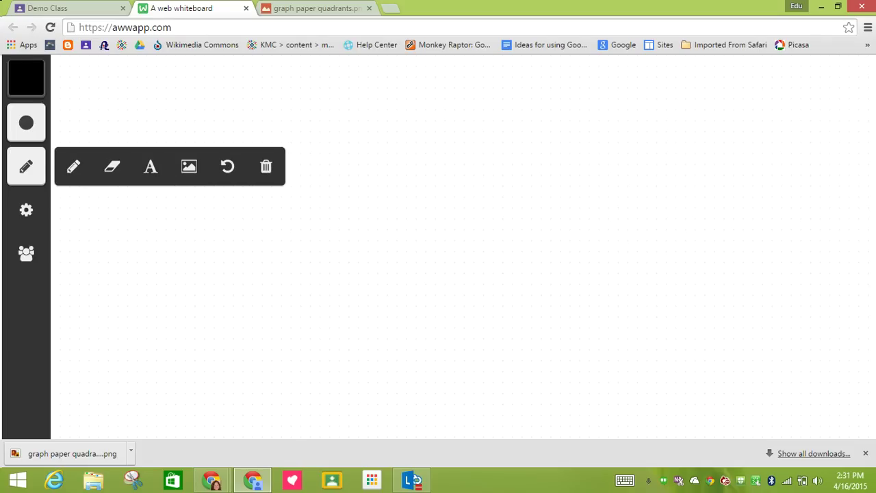
left_click(185, 171)
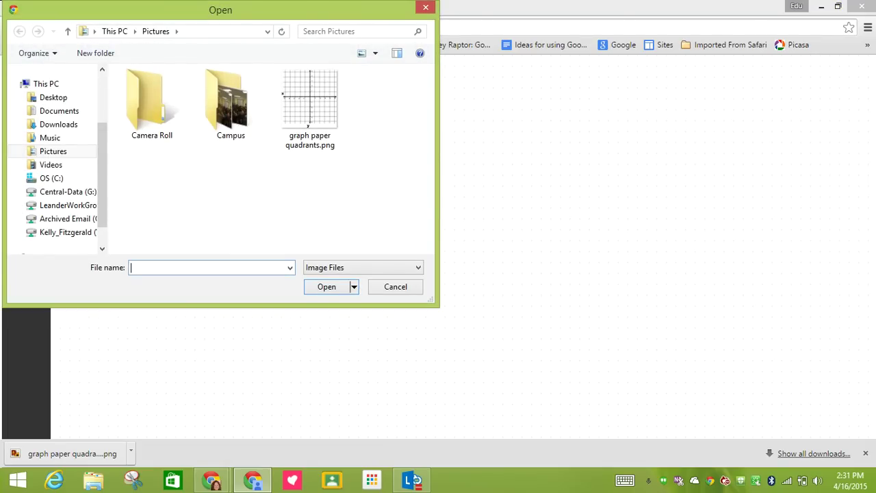
left_click(310, 109)
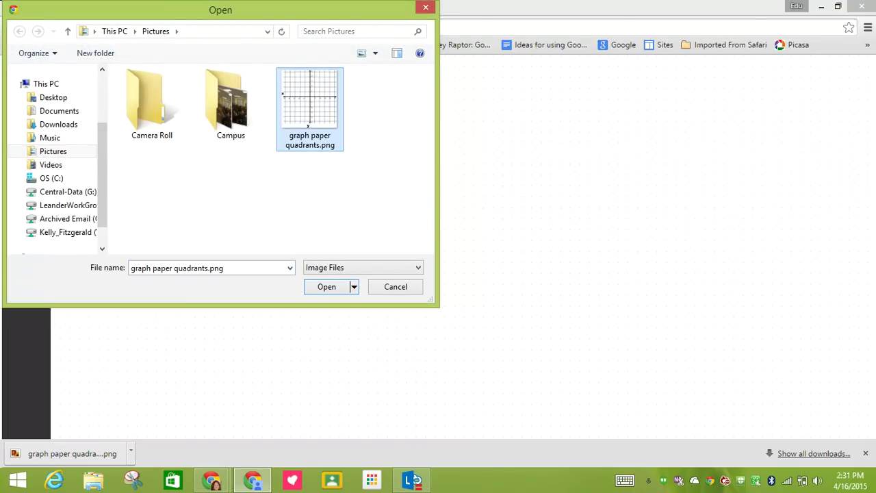
key("Return")
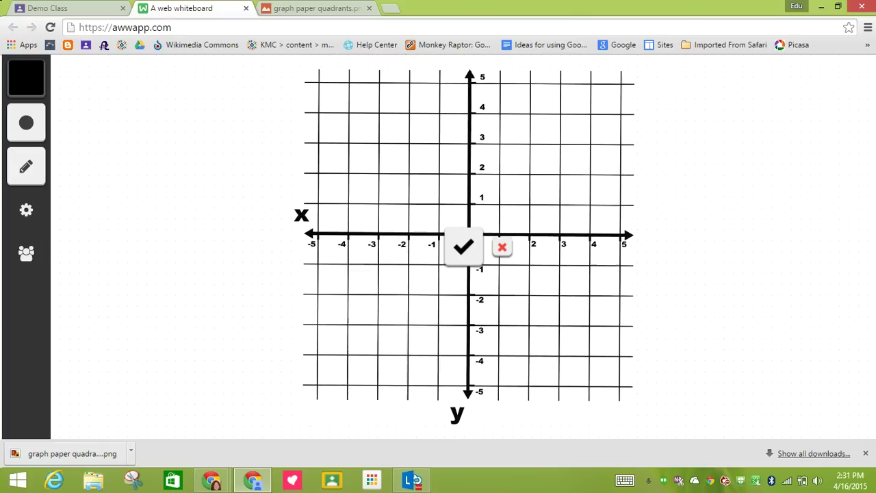
left_click_drag(469, 178, 610, 184)
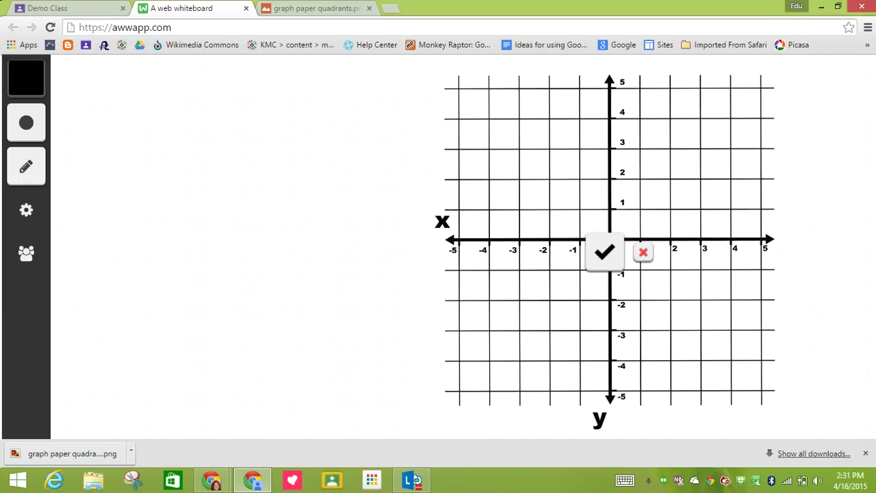
left_click(605, 252)
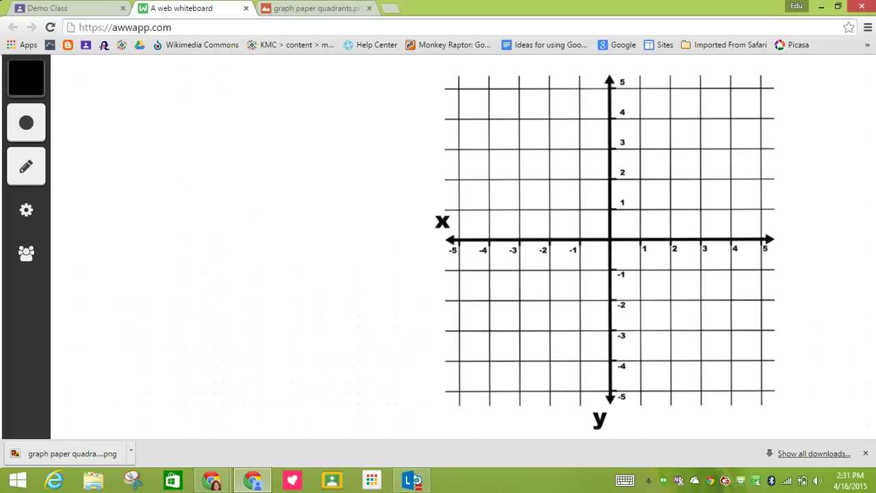
Plot three purple points with the largest brush on the graph at (4, 4), (-3, -1) and (2, 1).
key("ctrl+1")
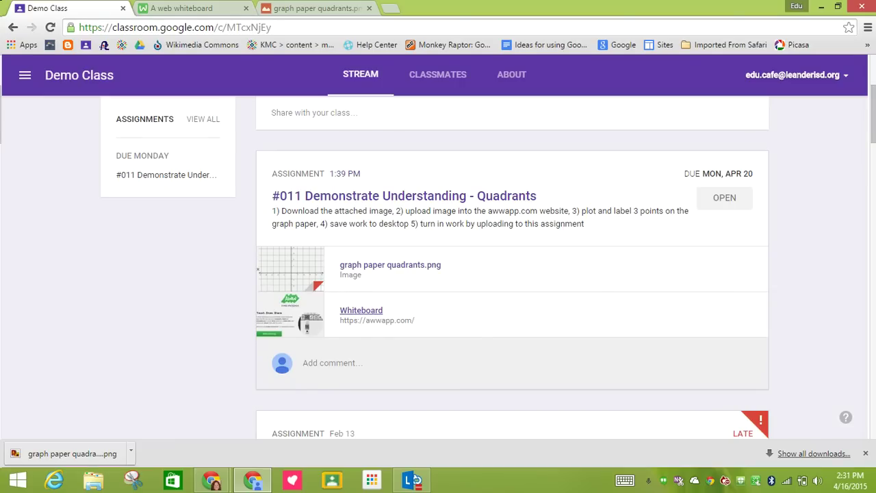
key("ctrl+Tab")
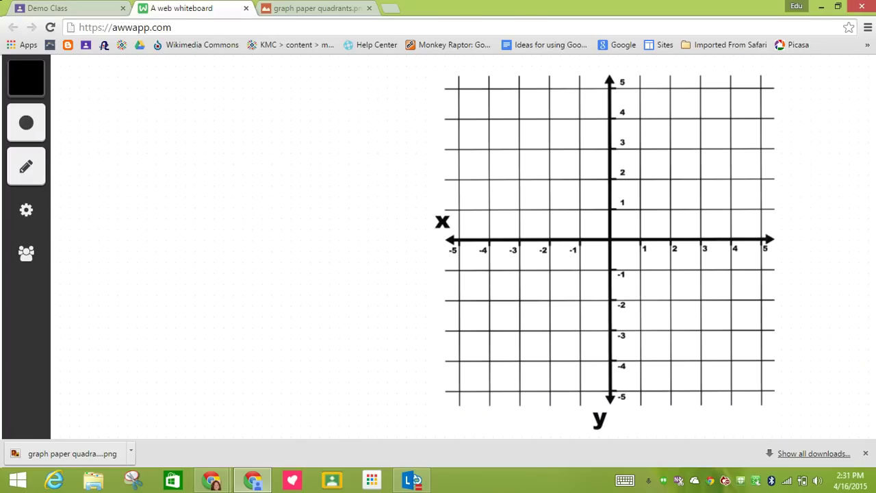
left_click(26, 78)
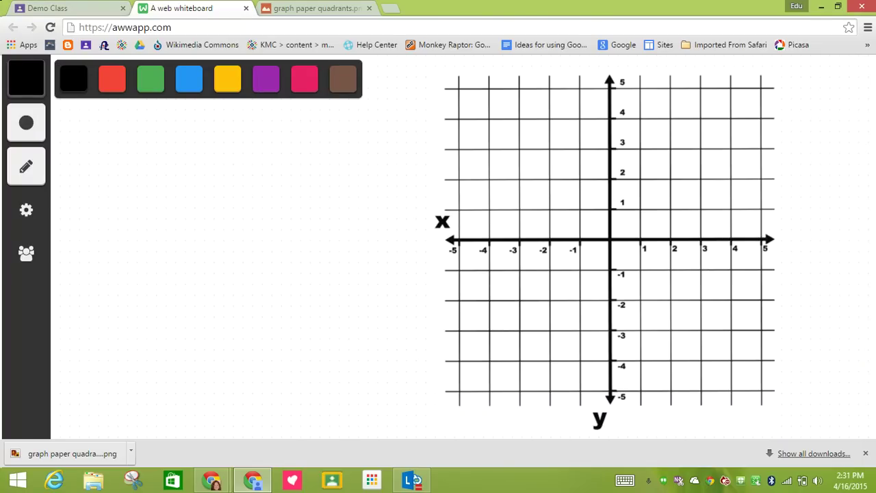
left_click(265, 79)
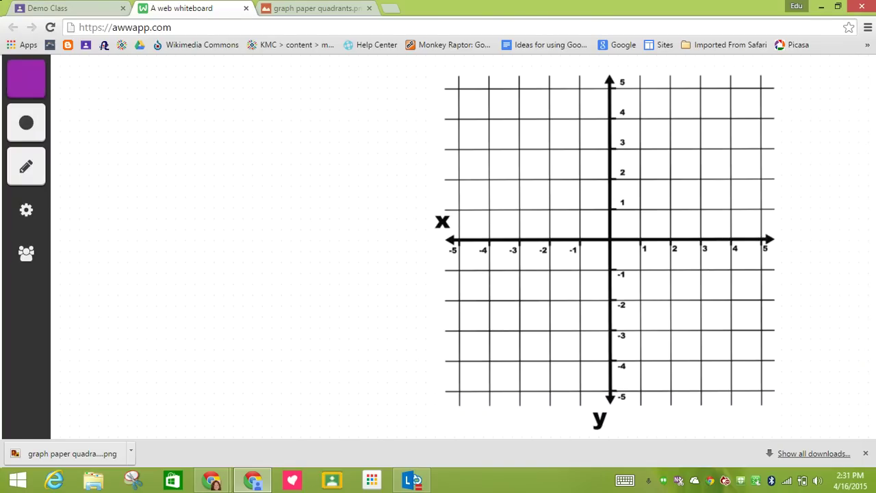
left_click(26, 123)
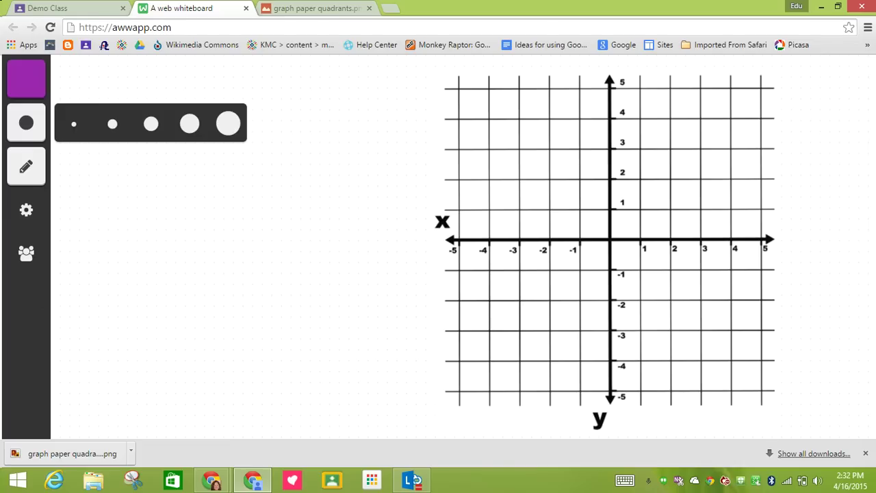
left_click(228, 123)
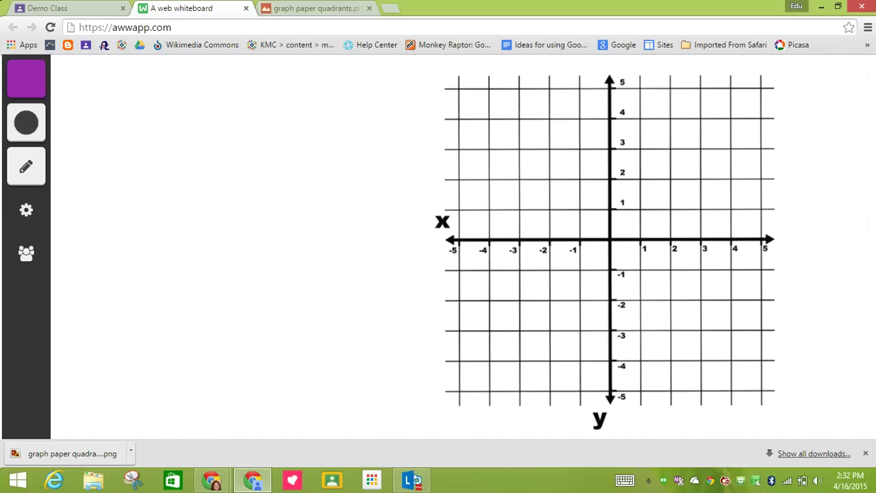
left_click(728, 119)
left_click(520, 272)
left_click(670, 213)
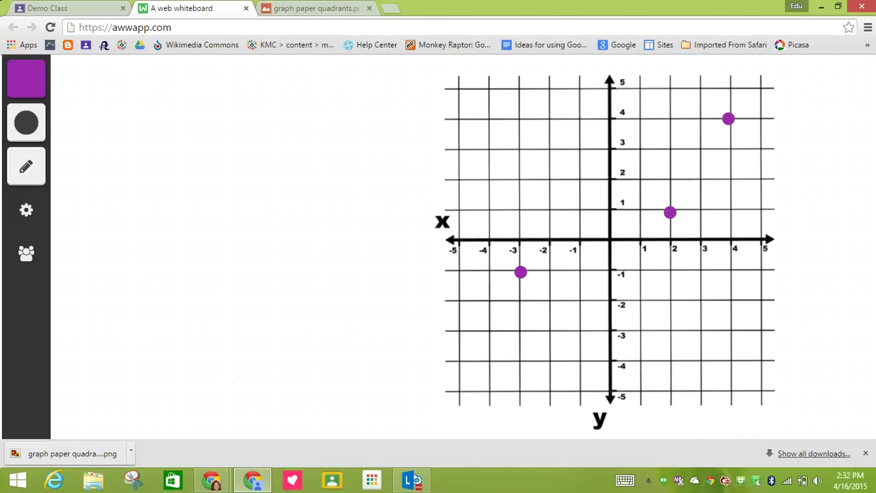
Handwrite the labels A, B and C beside the points at (-3, -1), (2, 1) and (4, 4) with the second-smallest brush.
key("ctrl+1")
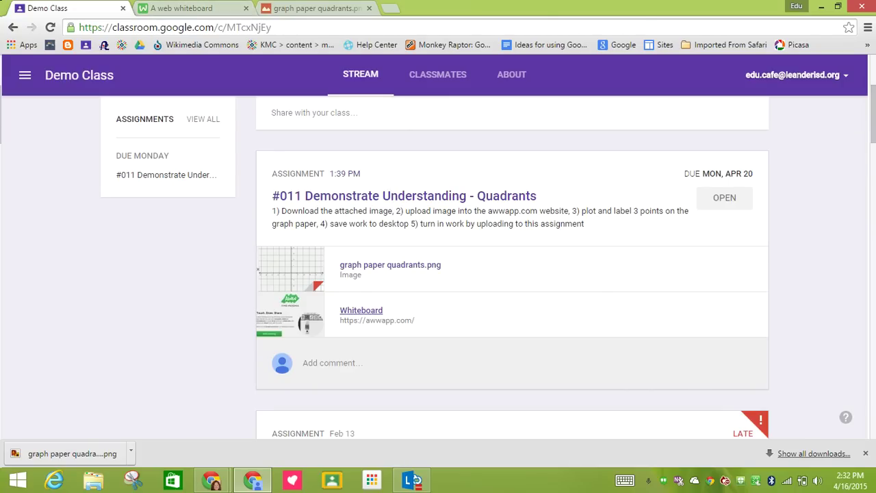
key("ctrl+2")
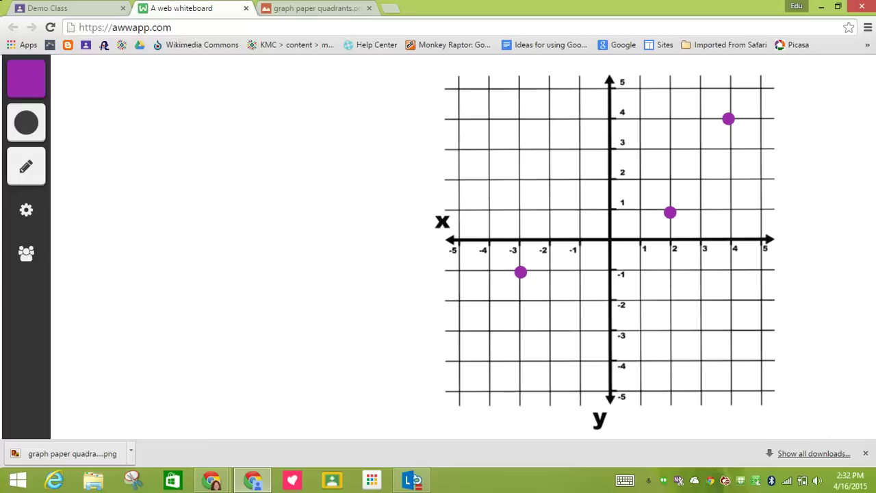
left_click(26, 122)
left_click(112, 124)
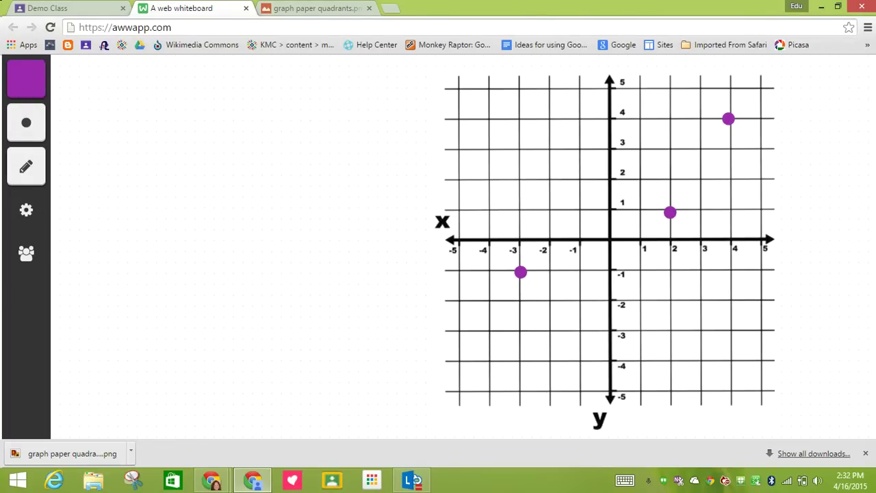
mouse_move(479, 255)
left_mouse_down()
mouse_move(485, 284)
mouse_move(506, 283)
mouse_move(505, 274)
left_mouse_up()
mouse_move(633, 203)
left_mouse_down()
mouse_move(632, 227)
mouse_move(652, 225)
mouse_move(633, 230)
left_mouse_up()
left_click_drag(714, 99, 705, 137)
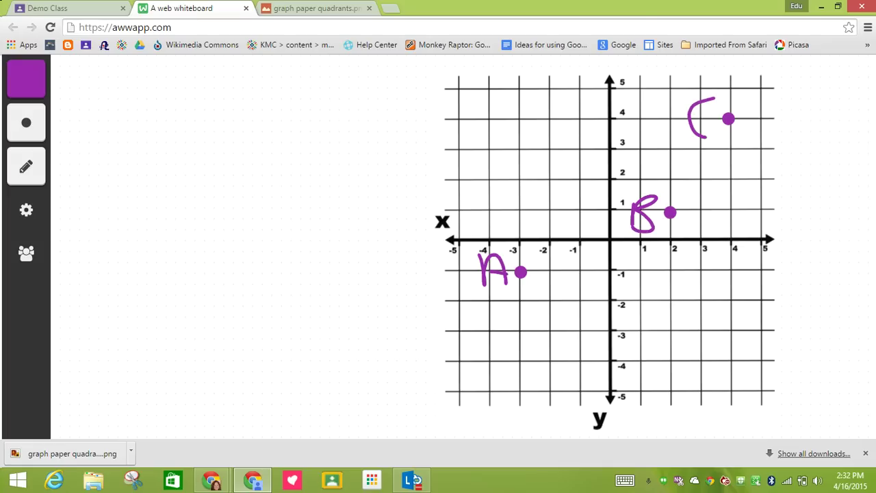
Handwrite A, B and C one below another beside the graph, each followed by empty parentheses with a comma for coordinates.
mouse_move(82, 84)
left_mouse_down()
mouse_move(89, 129)
mouse_move(137, 127)
mouse_move(126, 120)
left_mouse_up()
mouse_move(88, 242)
left_mouse_down()
mouse_move(115, 208)
mouse_move(103, 243)
left_mouse_up()
mouse_move(122, 302)
left_mouse_down()
mouse_move(121, 349)
mouse_move(128, 351)
left_mouse_up()
left_click_drag(172, 74, 168, 136)
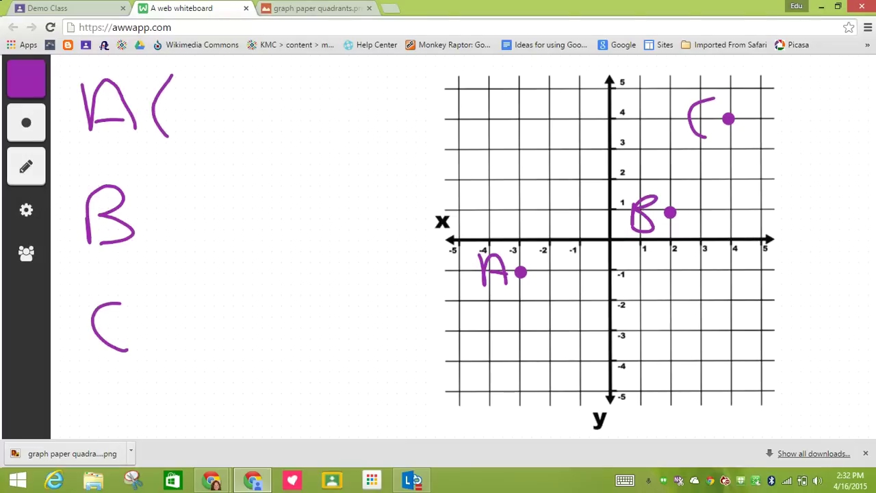
left_click_drag(328, 77, 323, 139)
left_click_drag(246, 145, 245, 162)
mouse_move(168, 184)
left_mouse_down()
mouse_move(153, 204)
mouse_move(181, 253)
left_mouse_up()
mouse_move(326, 187)
left_mouse_down()
mouse_move(332, 208)
mouse_move(322, 247)
left_mouse_up()
left_click_drag(244, 246, 240, 271)
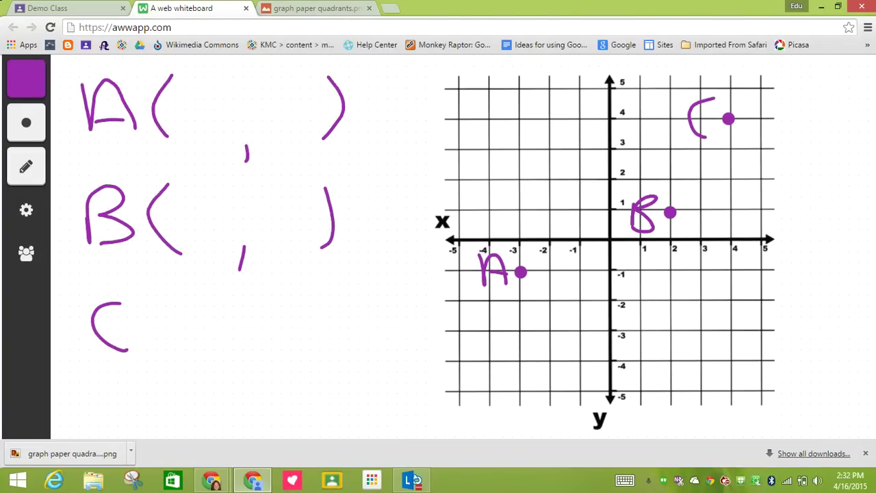
mouse_move(171, 296)
left_mouse_down()
mouse_move(176, 364)
mouse_move(191, 374)
left_mouse_up()
left_click_drag(338, 303, 338, 350)
left_click_drag(264, 368, 255, 387)
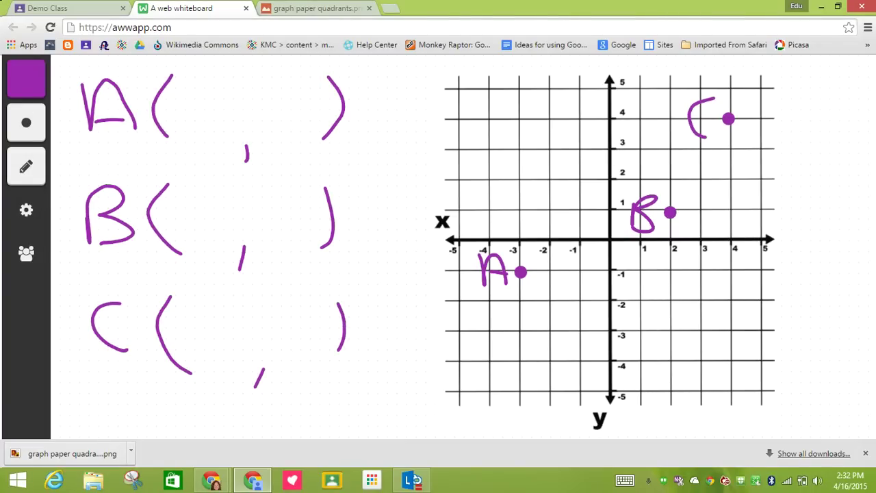
Fill in the handwritten coordinates as A(-3, -1), B(2, 1) and C(4, 4).
mouse_move(165, 109)
left_mouse_down()
mouse_move(194, 109)
mouse_move(209, 123)
mouse_move(198, 122)
left_mouse_up()
left_click_drag(259, 114, 276, 114)
left_click_drag(297, 87, 300, 138)
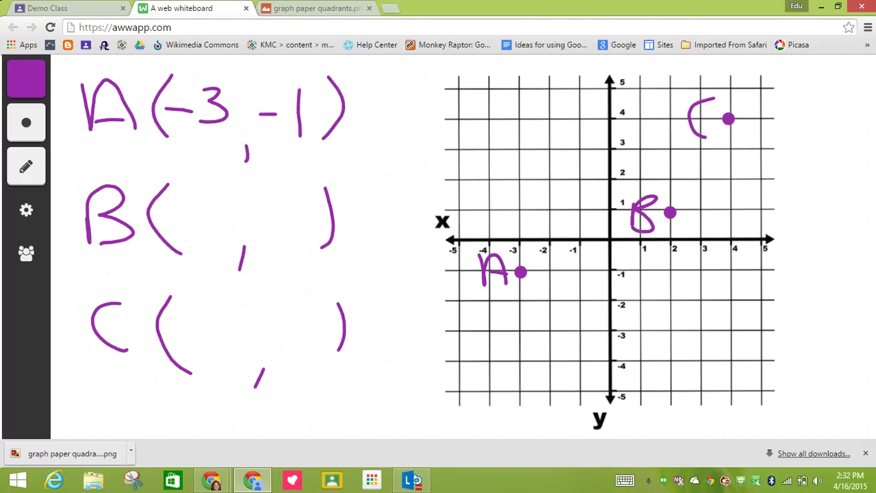
left_click_drag(183, 208, 221, 237)
left_click_drag(283, 203, 288, 239)
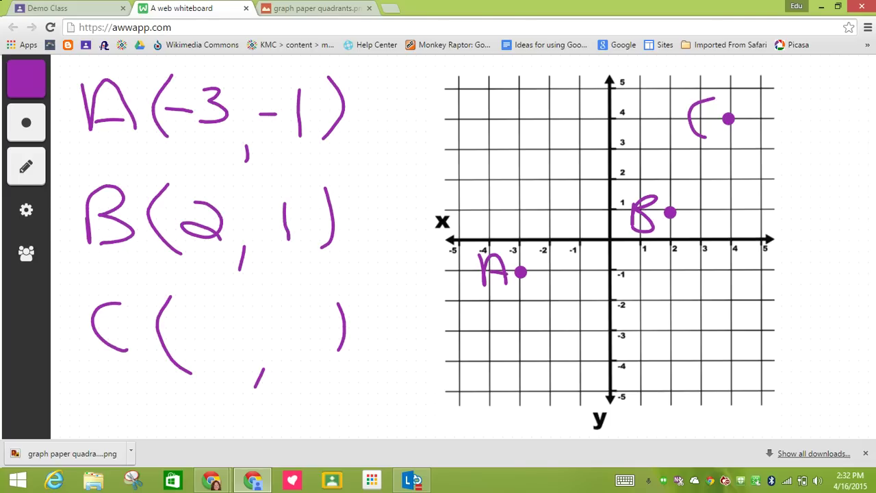
mouse_move(198, 310)
left_mouse_down()
mouse_move(196, 330)
mouse_move(230, 329)
left_mouse_up()
left_click_drag(224, 305, 230, 364)
left_click_drag(288, 322, 306, 338)
left_click_drag(313, 304, 311, 363)
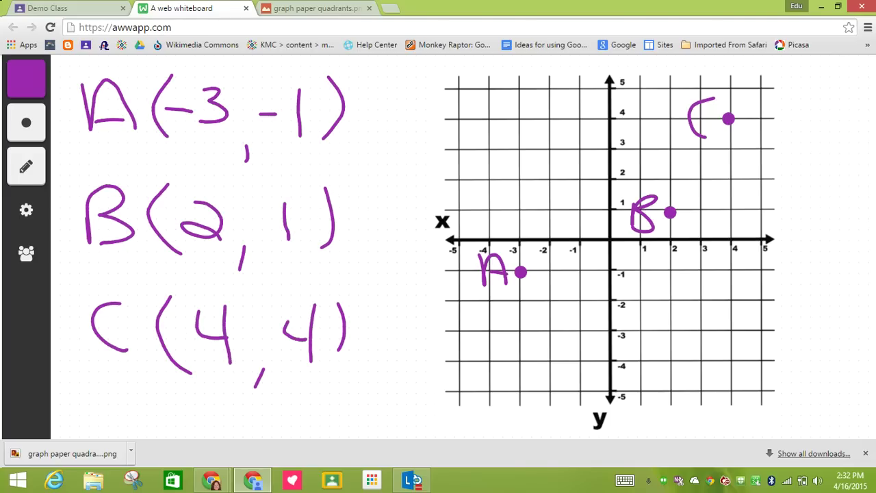
Download the finished board as an image and reposition the reduced browser window so the desktop and downloaded files are accessible.
key("ctrl+1")
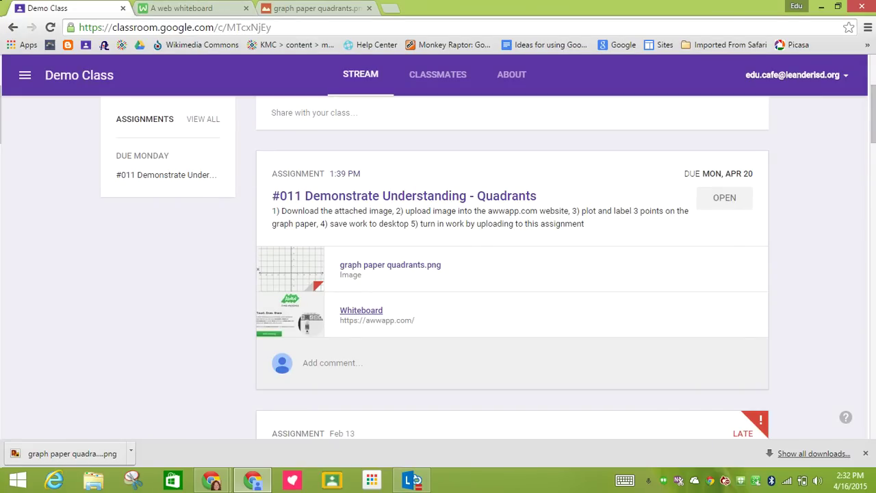
key("ctrl+2")
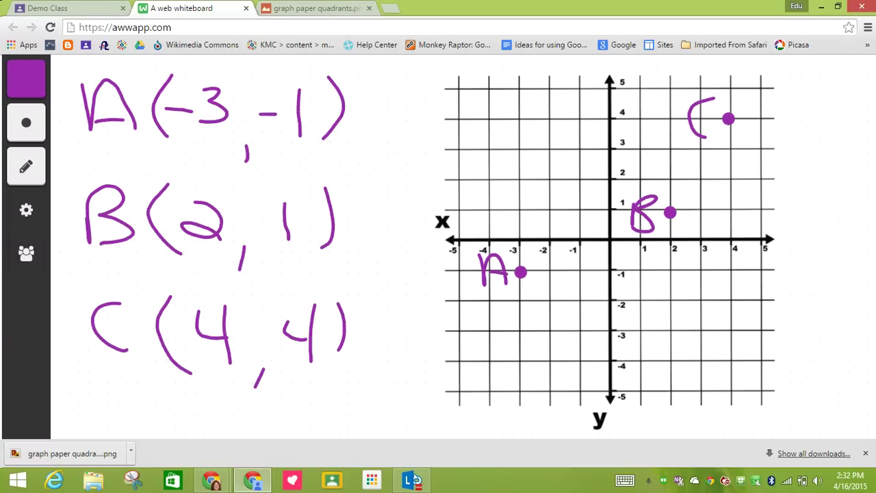
left_click(25, 254)
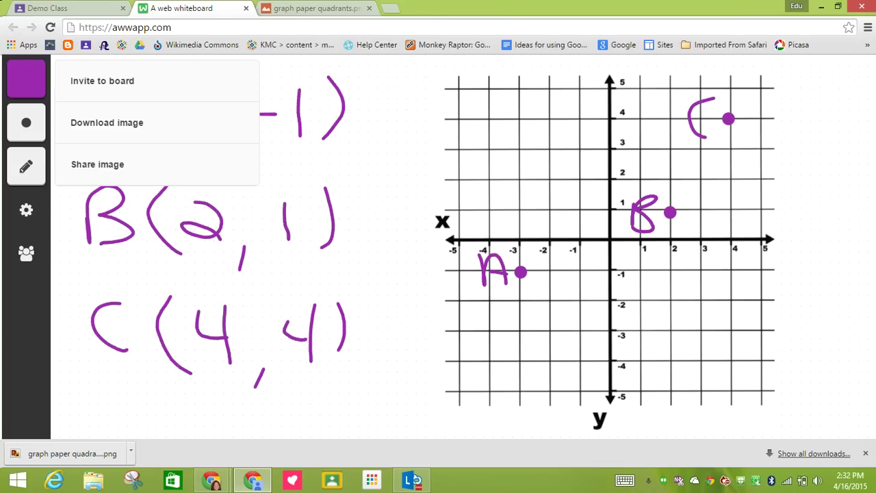
left_click(107, 122)
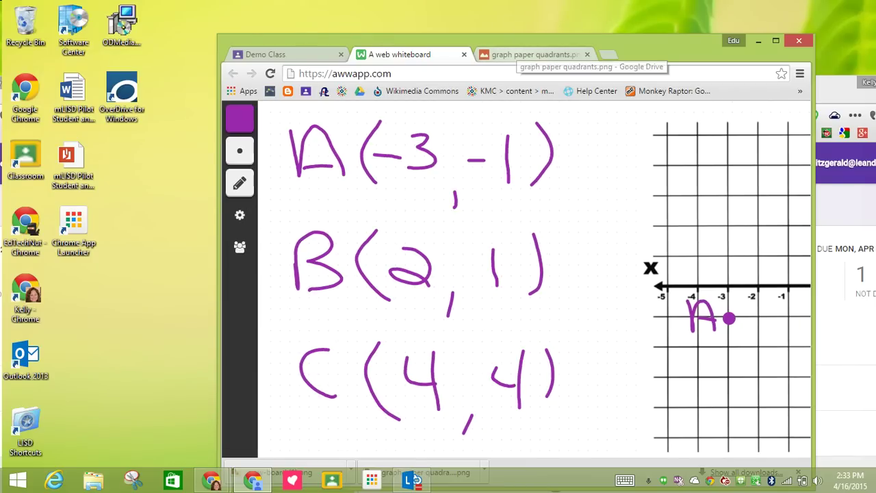
left_click_drag(665, 63, 657, 30)
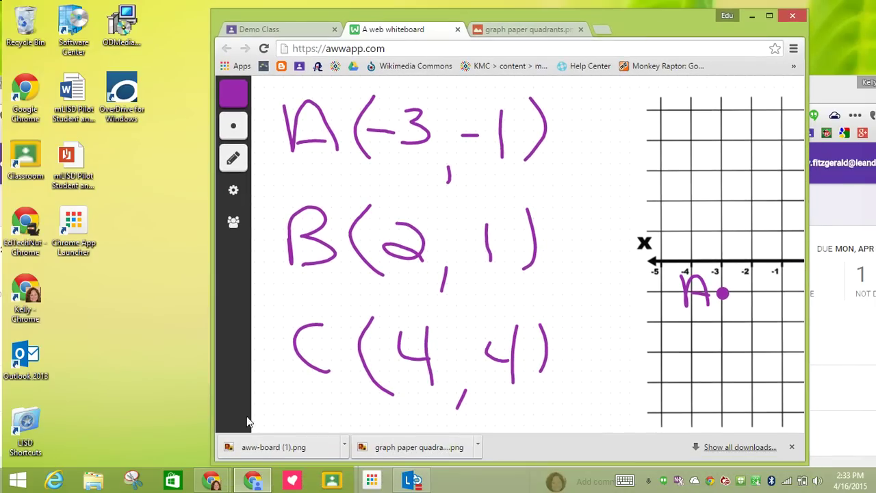
Copy the downloaded aww-board (1).png to the desktop and rename it Edu - #011 Quadrants.png.
left_click_drag(245, 448, 106, 293)
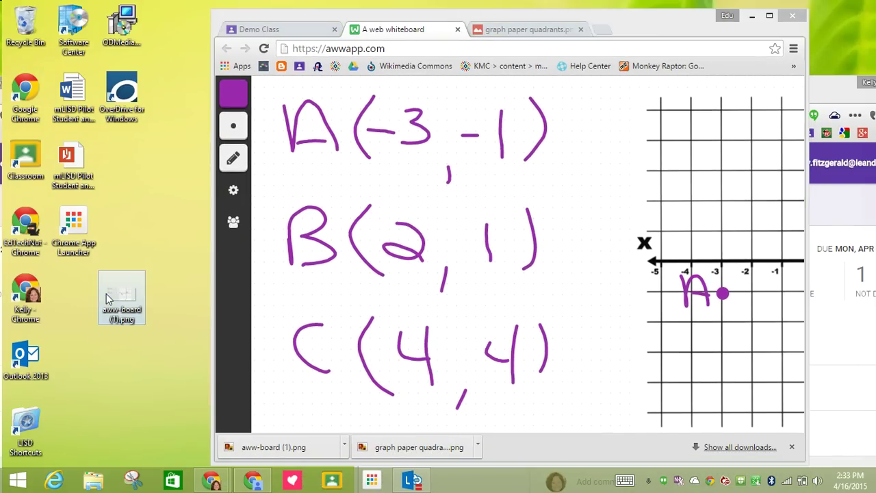
left_click(110, 313)
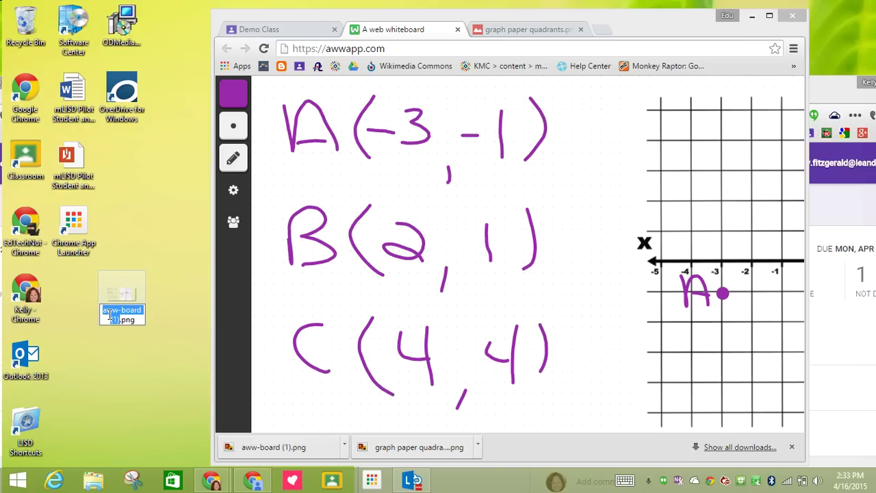
type("Edu")
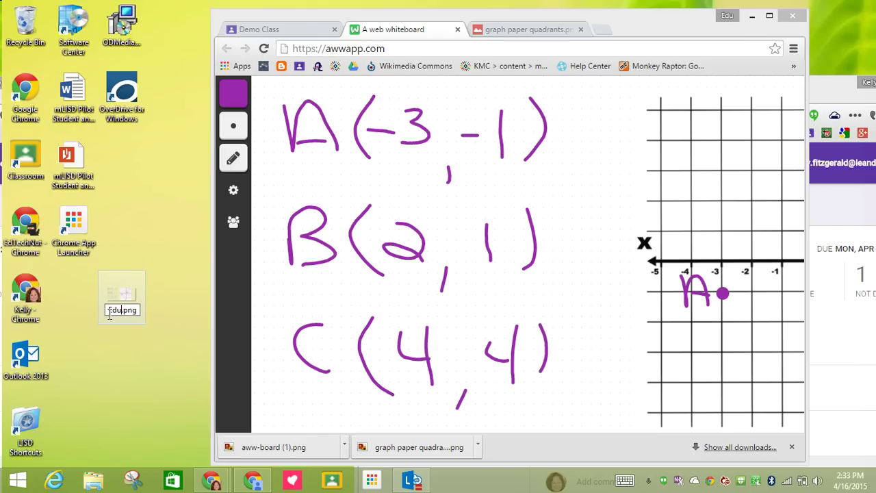
type(" -")
type(" 2011")
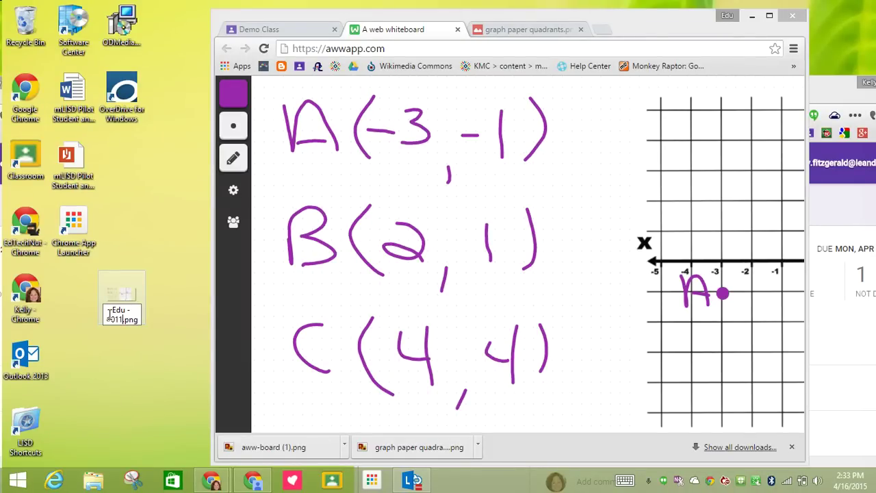
type(" Quad")
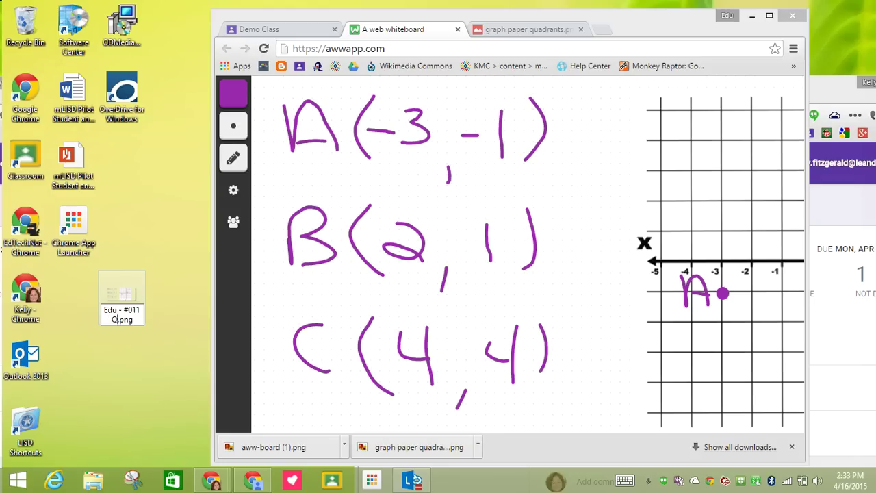
type("rants")
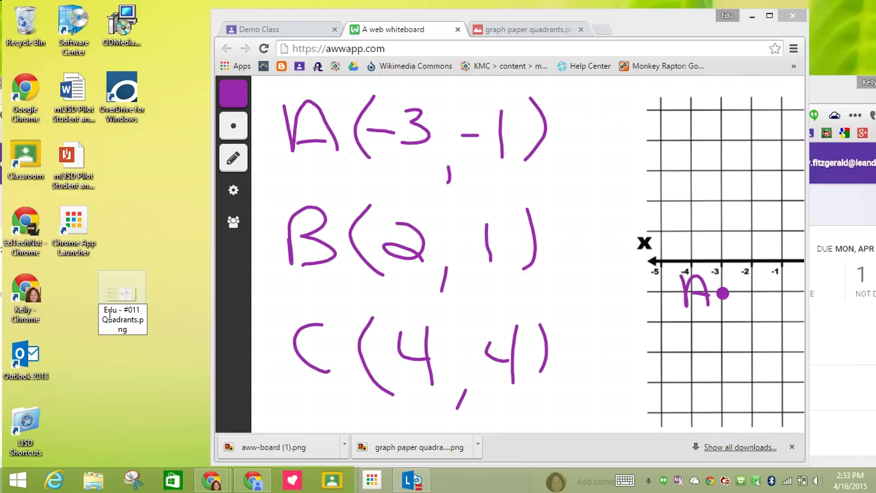
key("Return")
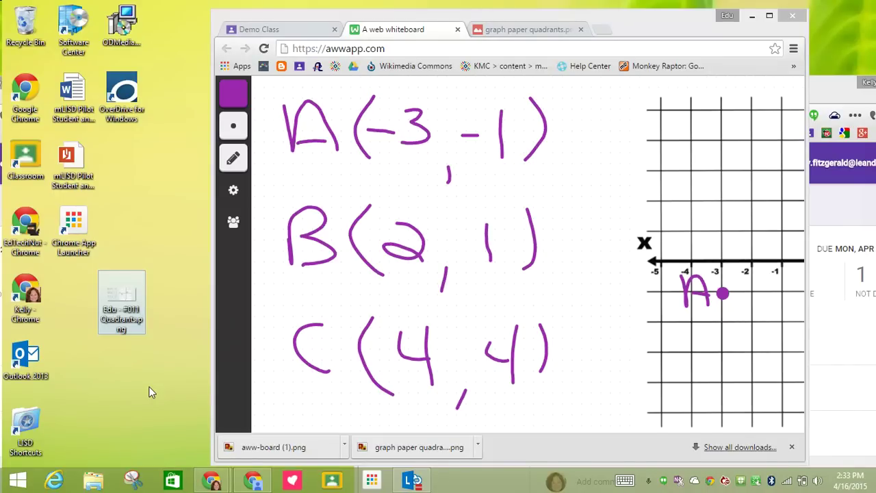
Return to Demo Class in a maximized browser window and open the assignment #011 Demonstrate Understanding - Quadrants.
left_click(277, 29)
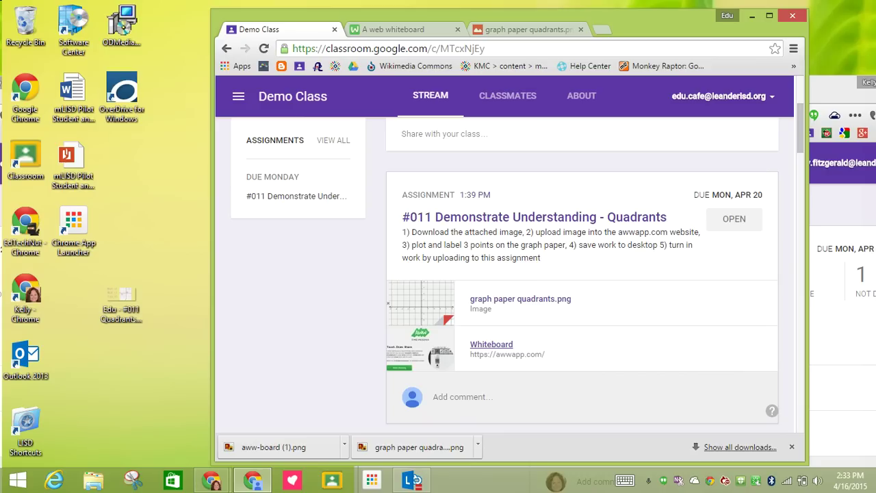
double_click(299, 14)
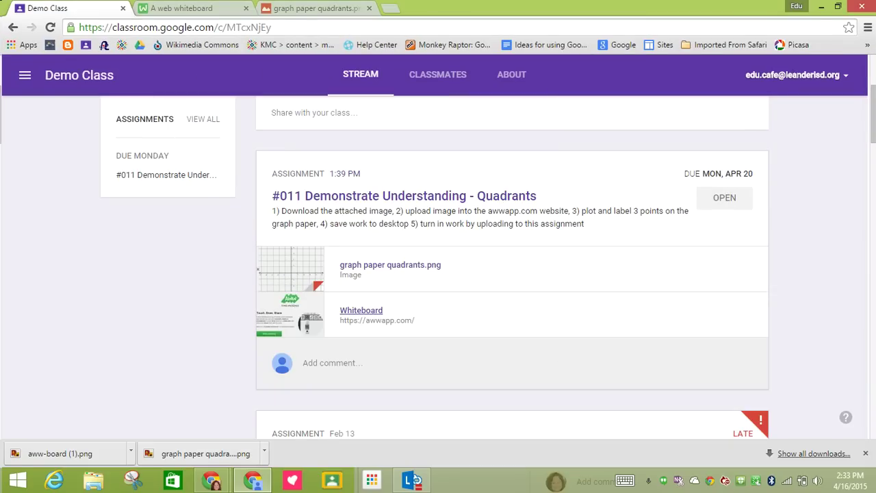
left_click(404, 195)
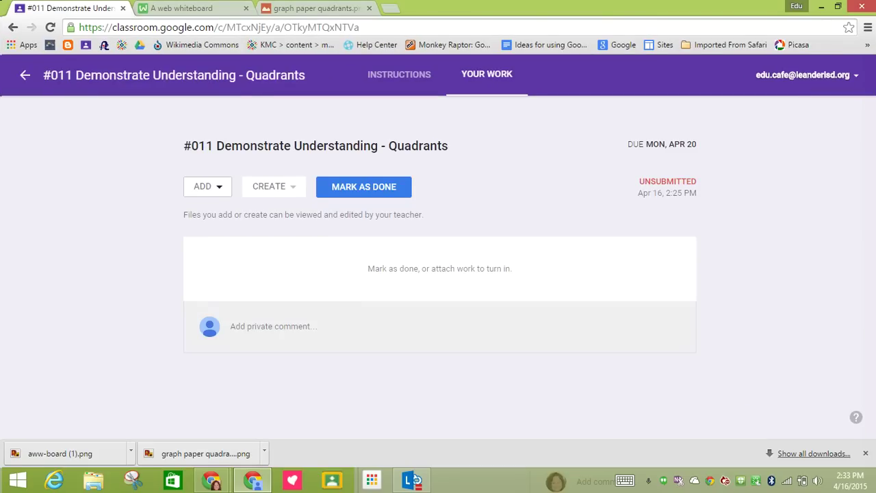
Upload Edu - #011 Quadrants.png from the Desktop folder to the assignment and turn in the work.
left_click(207, 186)
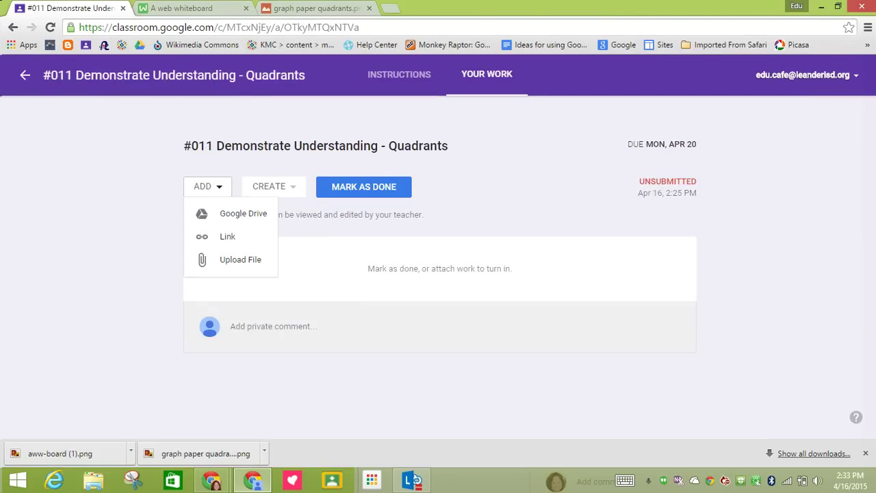
left_click(236, 260)
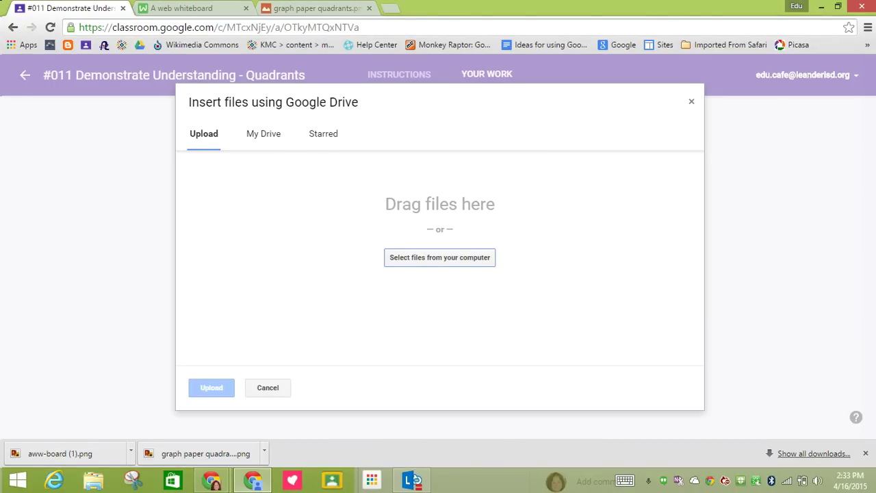
left_click(439, 258)
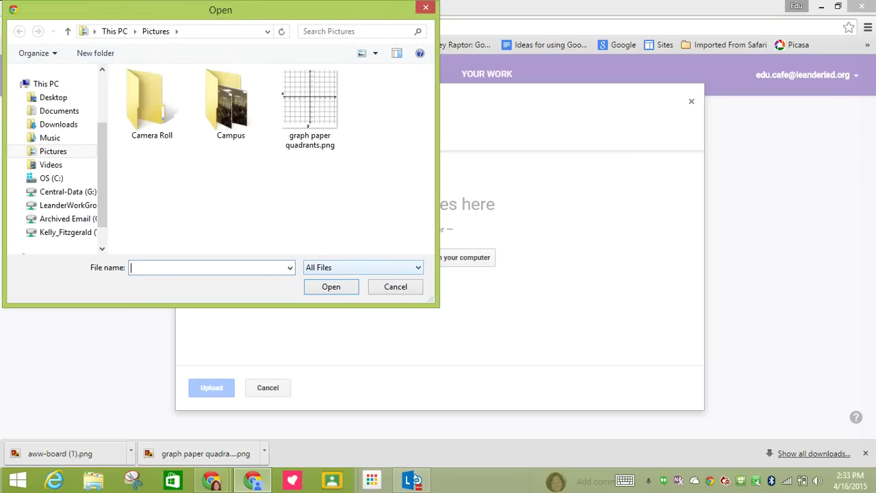
left_click(53, 97)
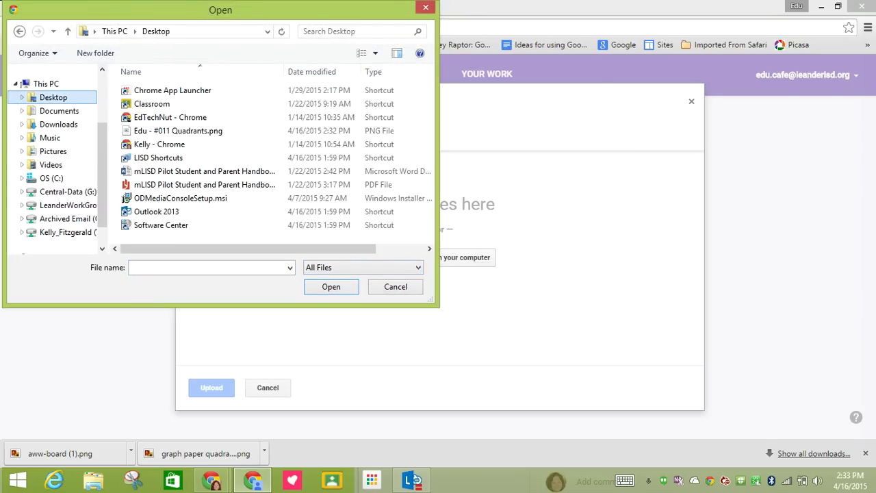
left_click(159, 144)
left_click(178, 131)
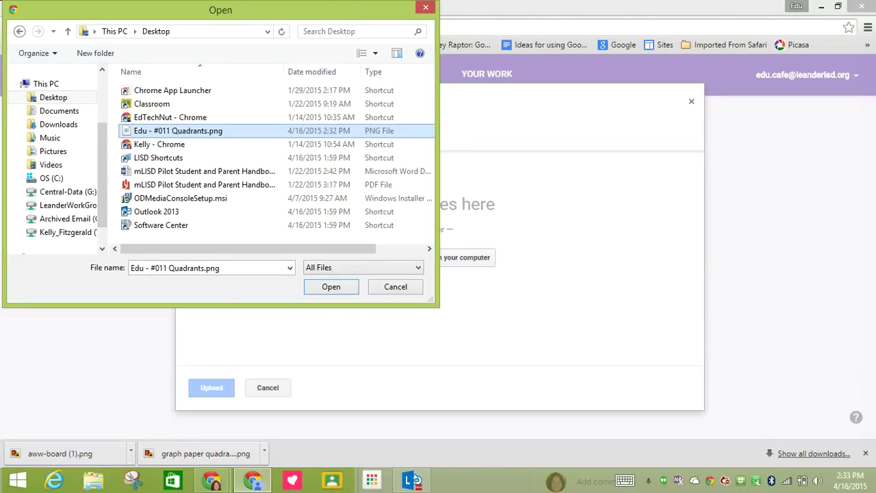
key("Return")
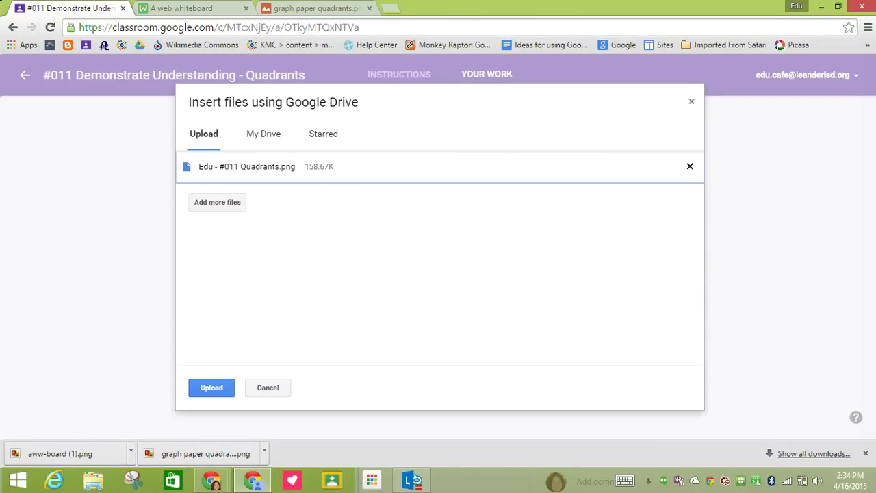
key("Return")
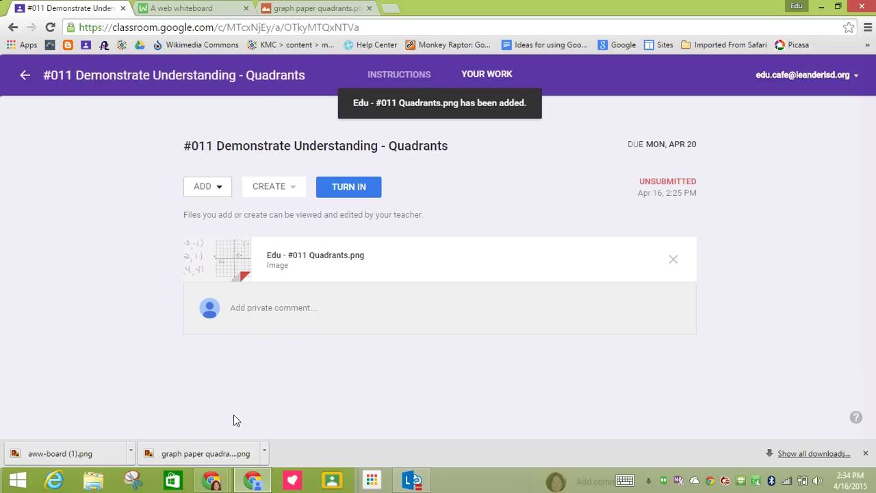
left_click(359, 191)
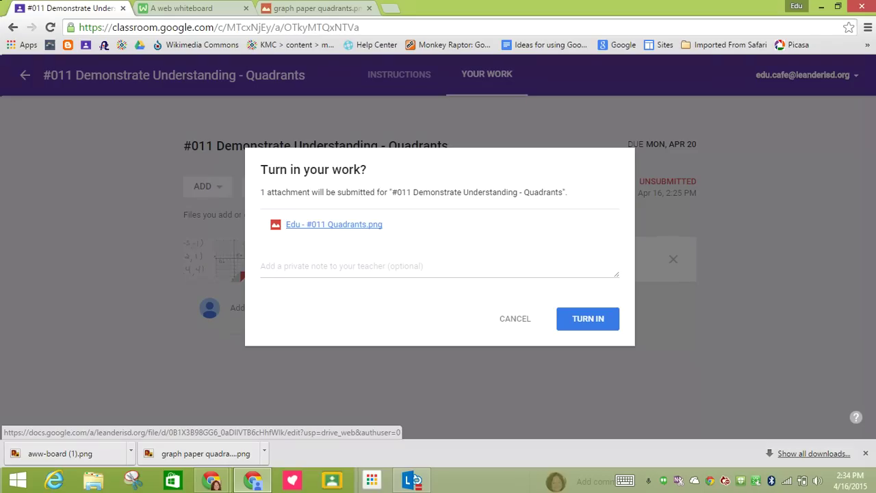
left_click(587, 318)
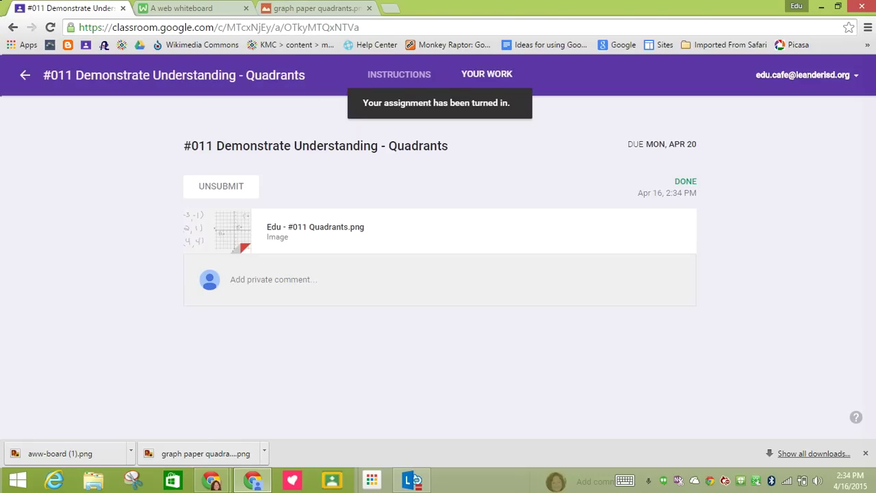
Switch to the teacher's Demo Class browser window and open the list of done submissions for assignment #011.
mouse_move(254, 479)
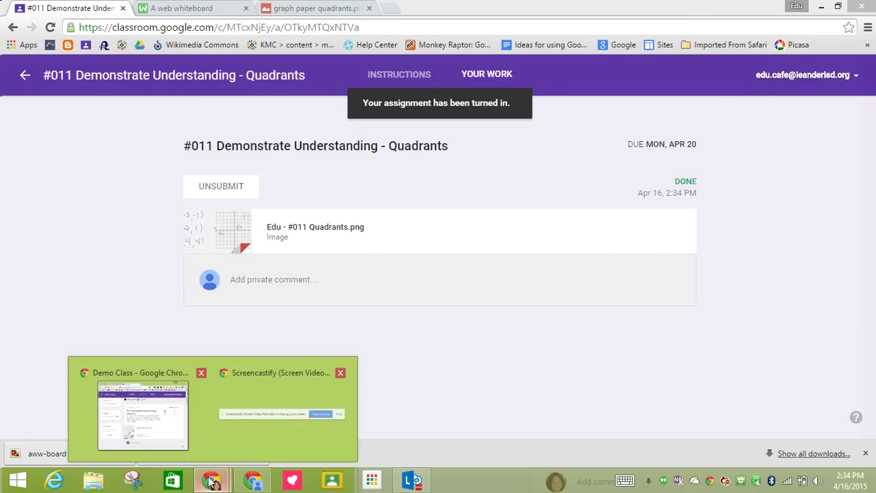
left_click(143, 404)
left_click_drag(701, 87, 508, 0)
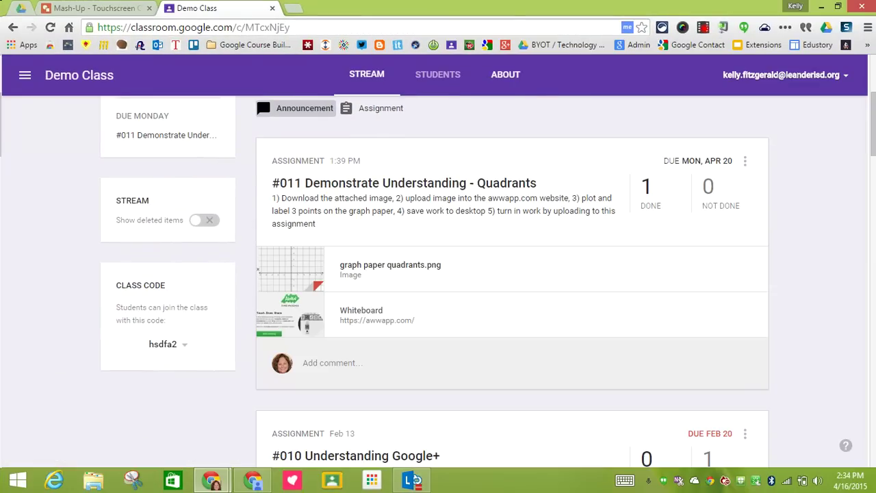
left_click(646, 192)
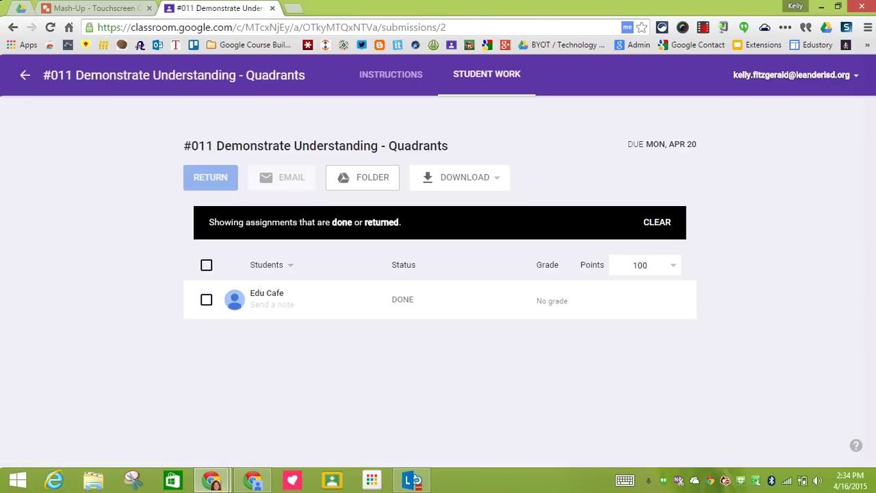
Open the student's submitted quadrants image and enlarge it to examine the plotted points and coordinates.
left_click(402, 299)
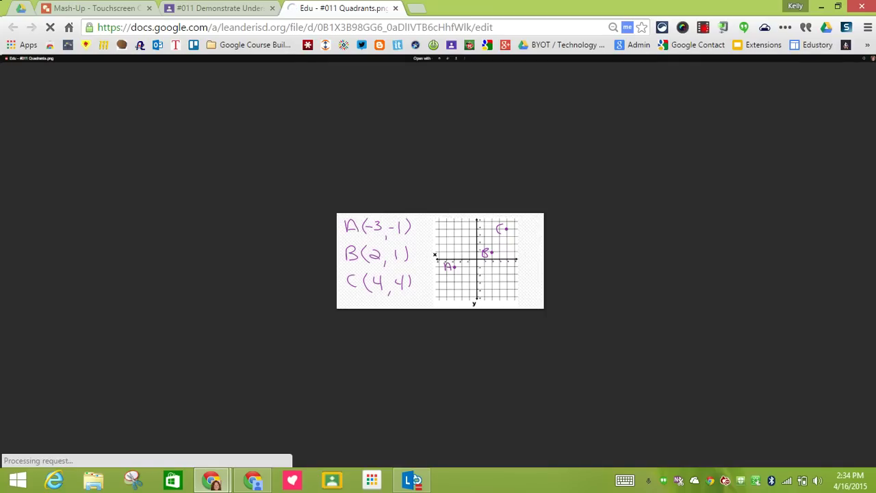
key("ctrl+plus")
key("ctrl+plus")
key("ctrl+plus")
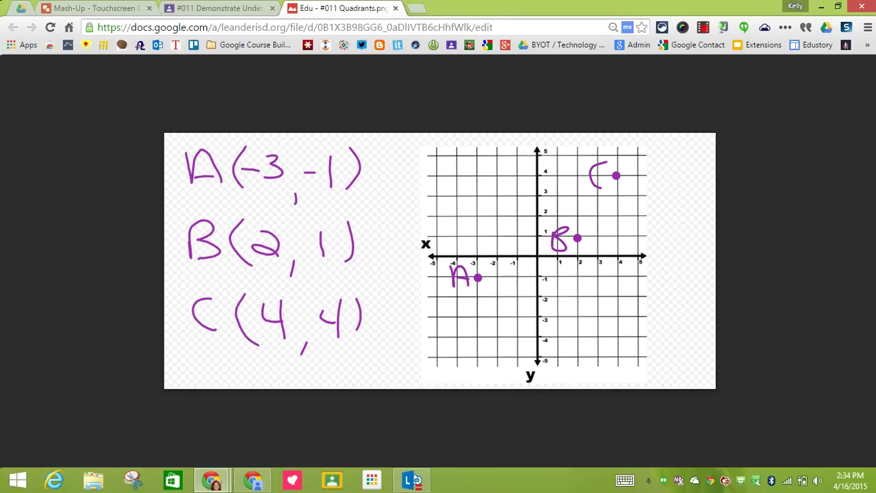
Switch back to the student's browser window and view the original drawing on the awwapp.com whiteboard.
key("alt+Tab")
key("ctrl+Tab")
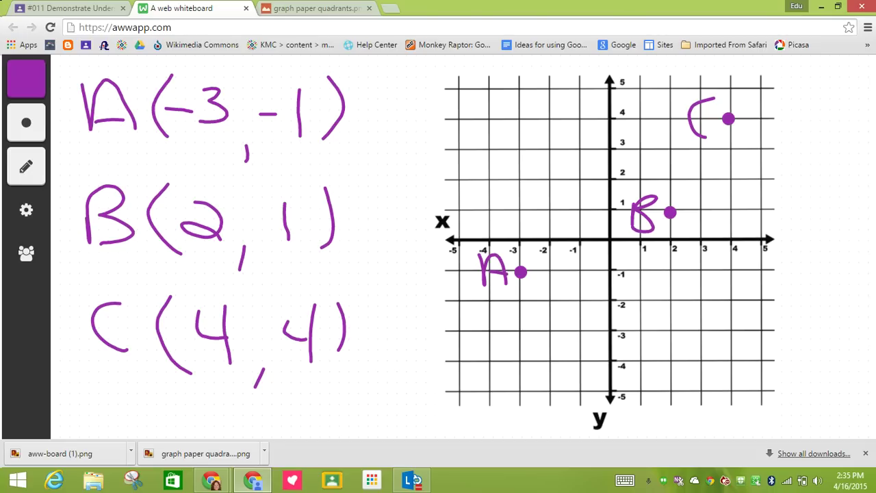
mouse_move(252, 479)
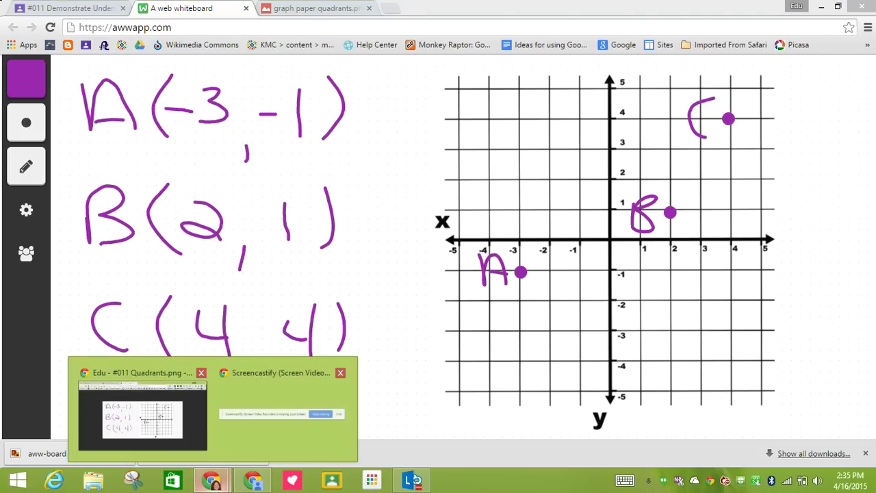